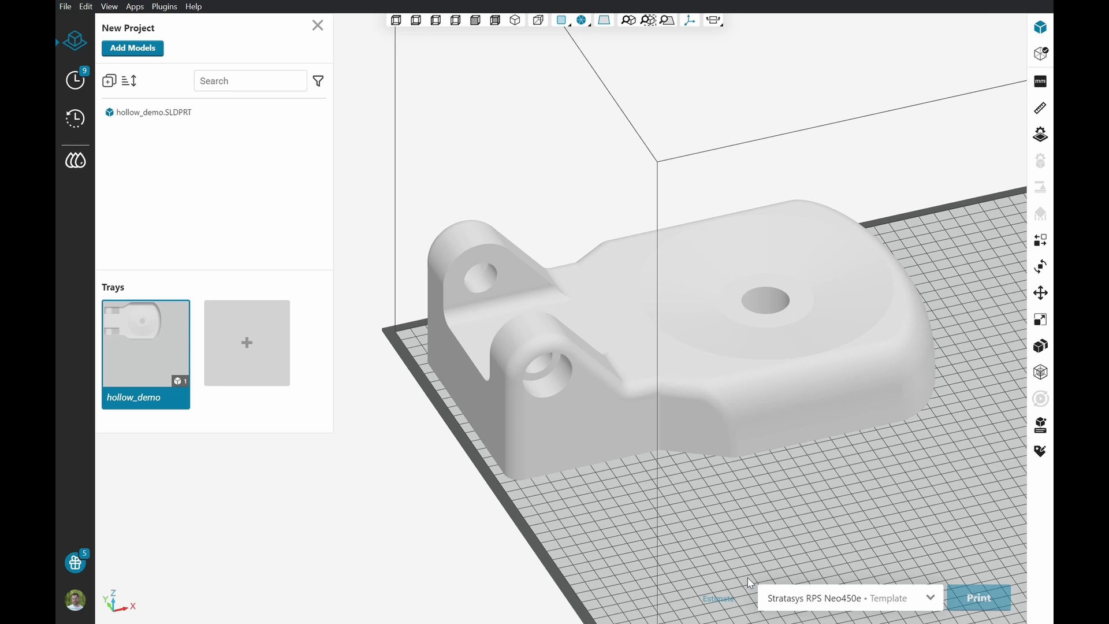
Step: Turn on Section View and set the cutting plane to 127.445 mm
click(713, 20)
mouse_move(691, 260)
mouse_down()
mouse_move(703, 293)
mouse_move(714, 149)
mouse_up()
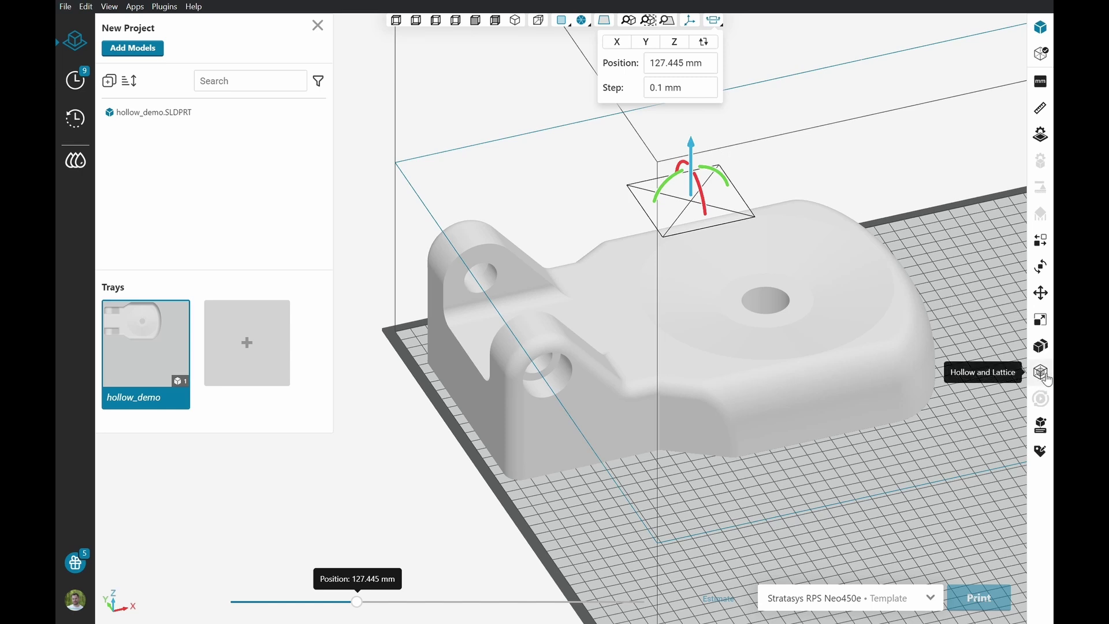
Step: Create a 3 mm Hollow and Lattice shell on hollow_demo and update its geometry
click(1042, 373)
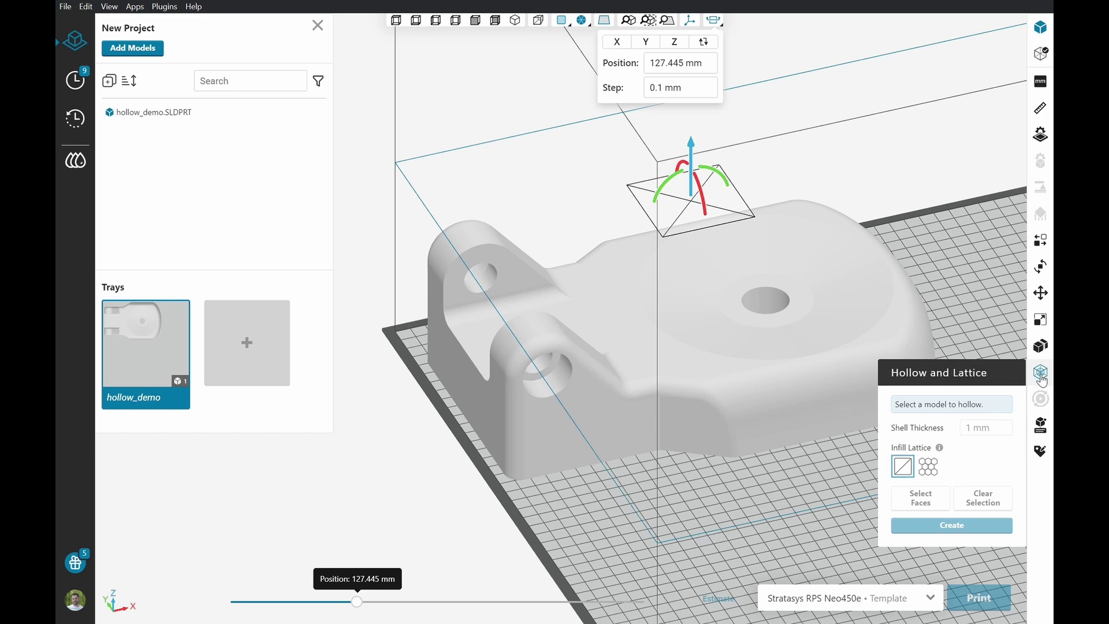
click(593, 376)
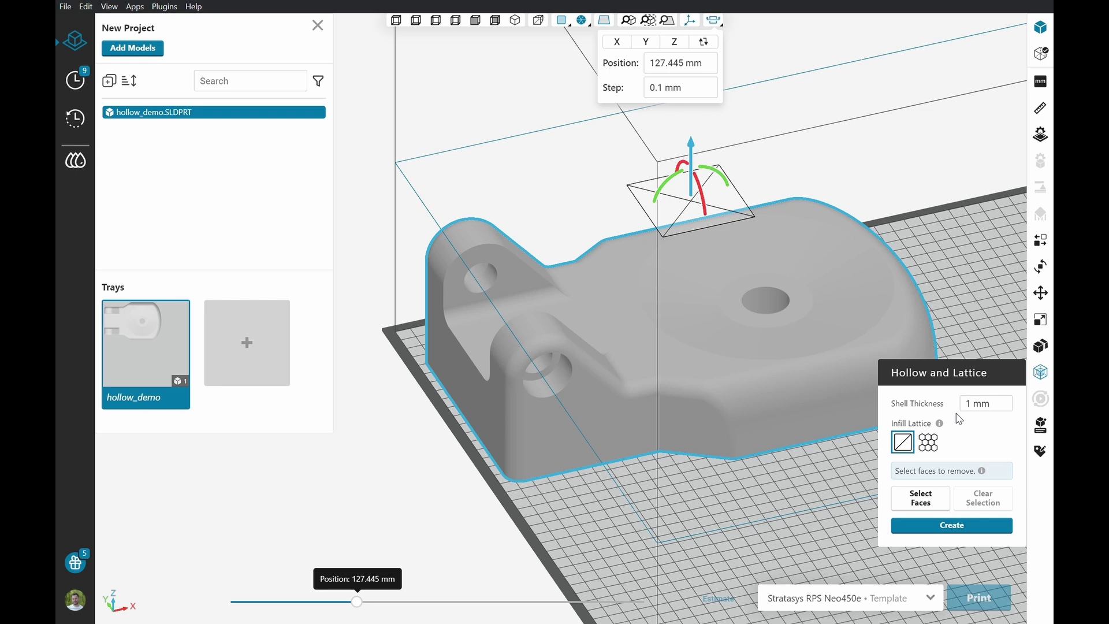
double_click(1009, 400)
text(3)
click(934, 526)
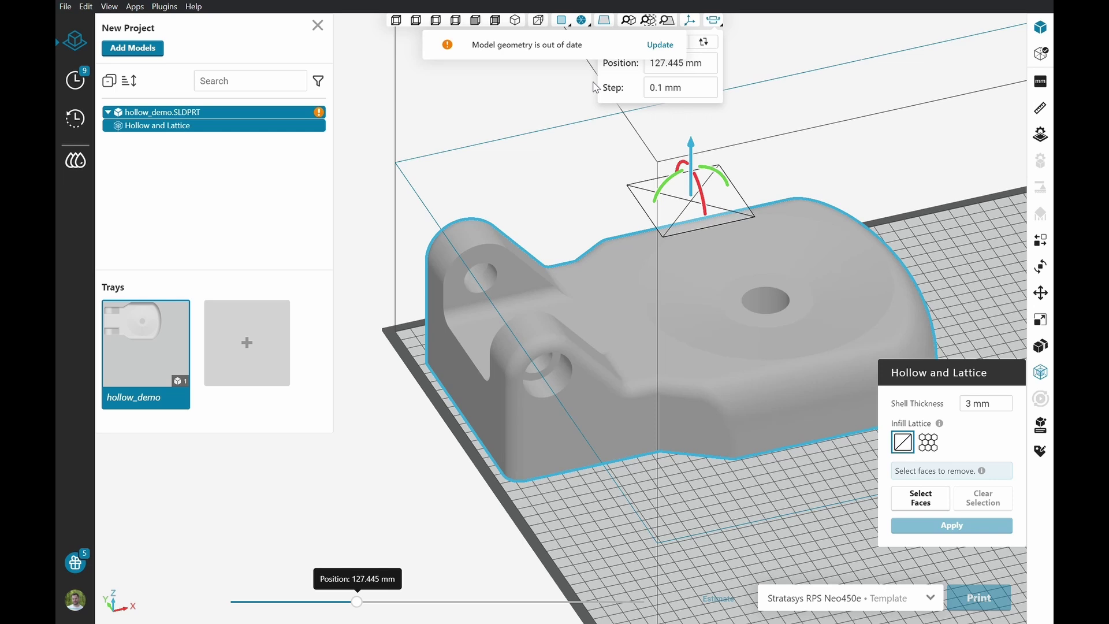
click(664, 46)
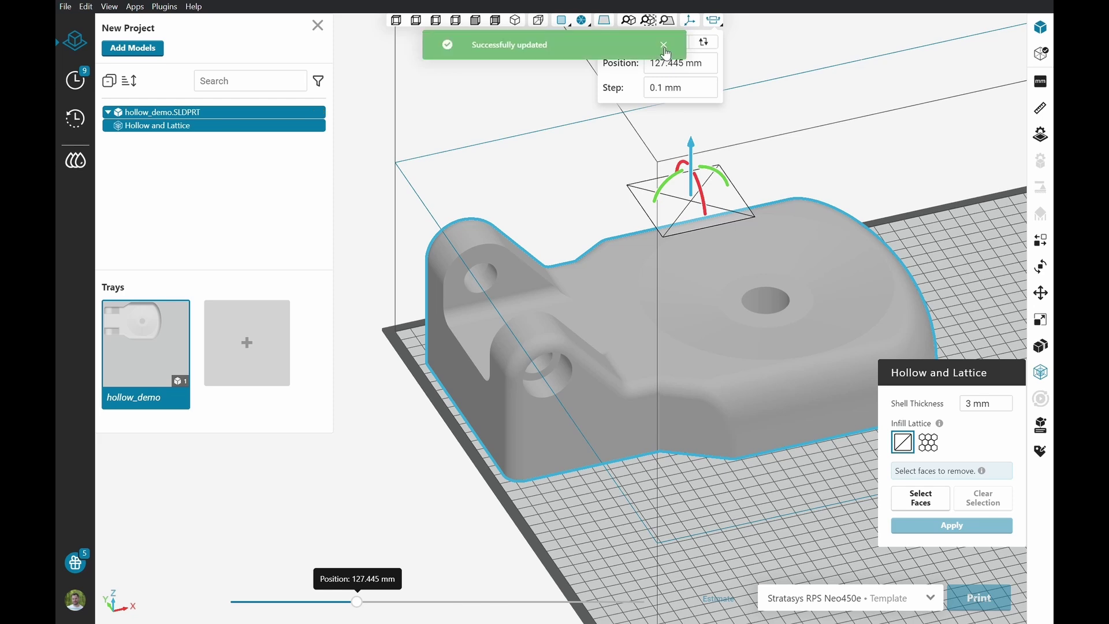
Step: Lower the section plane to 33.046 mm and measure the wall at 3.000 mm
mouse_move(691, 151)
mouse_down()
mouse_move(695, 310)
mouse_move(703, 223)
mouse_move(704, 286)
mouse_move(706, 275)
mouse_up()
key(m)
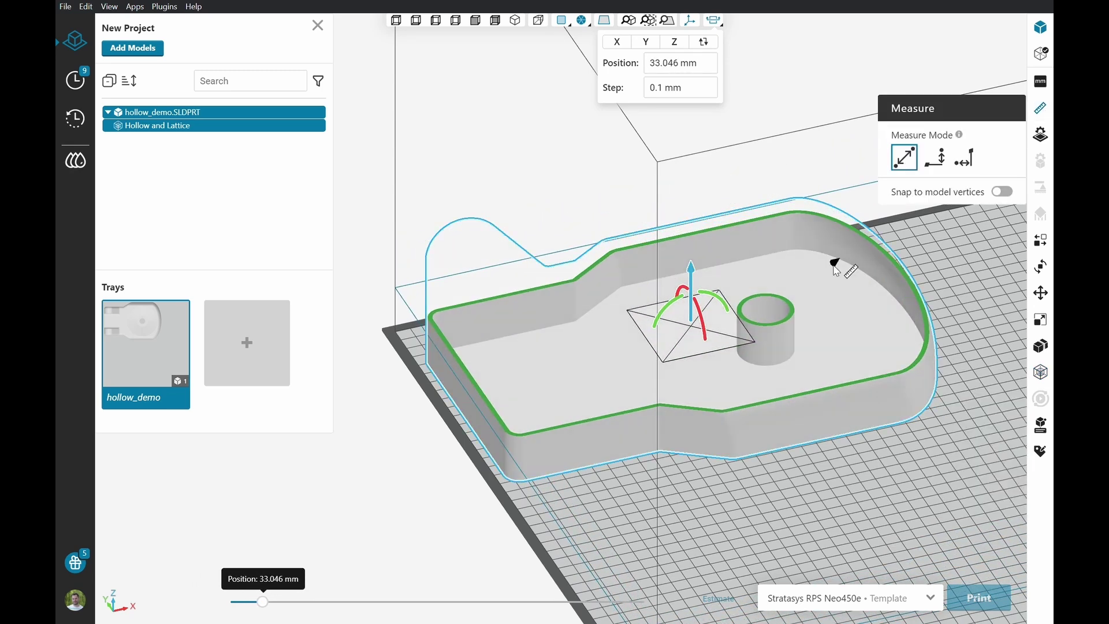
key(m)
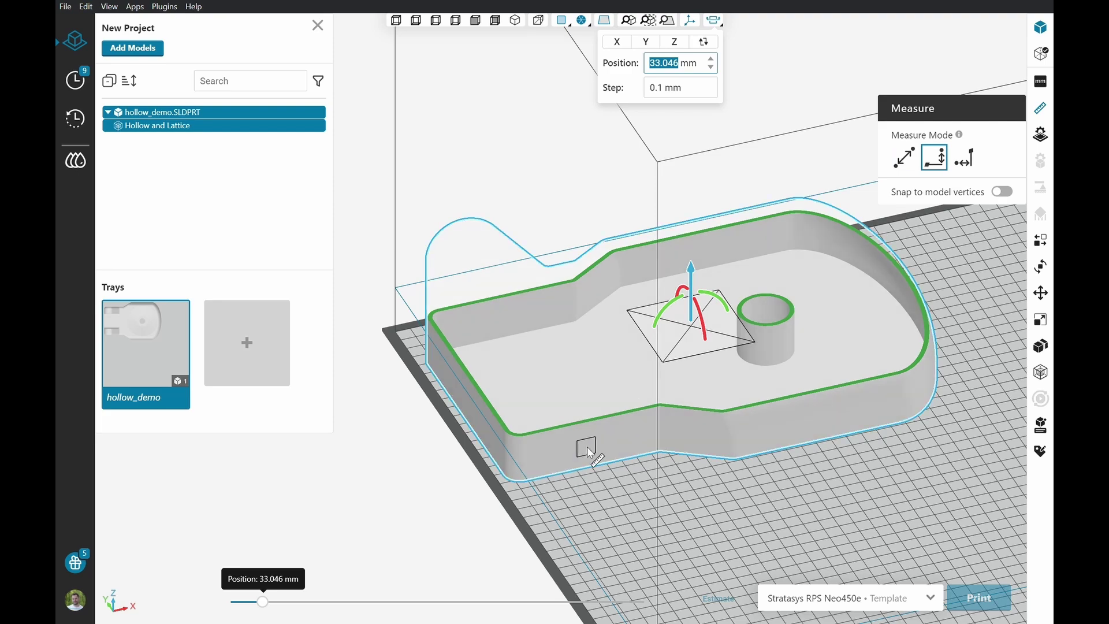
mouse_move(587, 449)
right_down()
mouse_move(715, 305)
mouse_move(806, 388)
mouse_move(659, 408)
mouse_move(625, 355)
mouse_move(687, 311)
right_up()
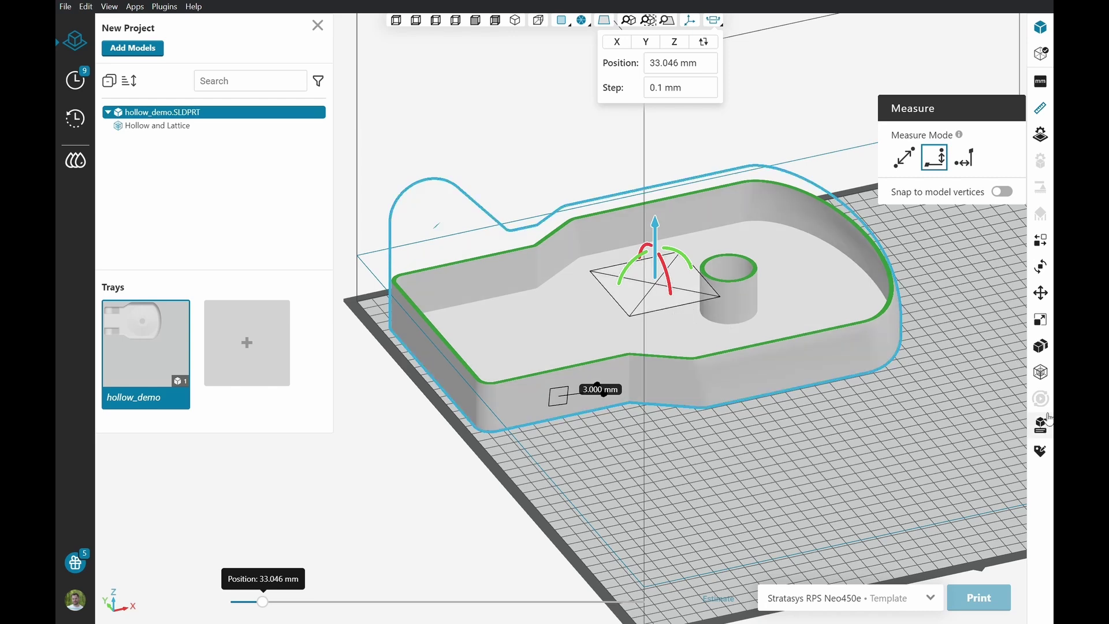
Step: Raise the part's shell thickness to 8 mm, apply it, and update the geometry
click(1041, 373)
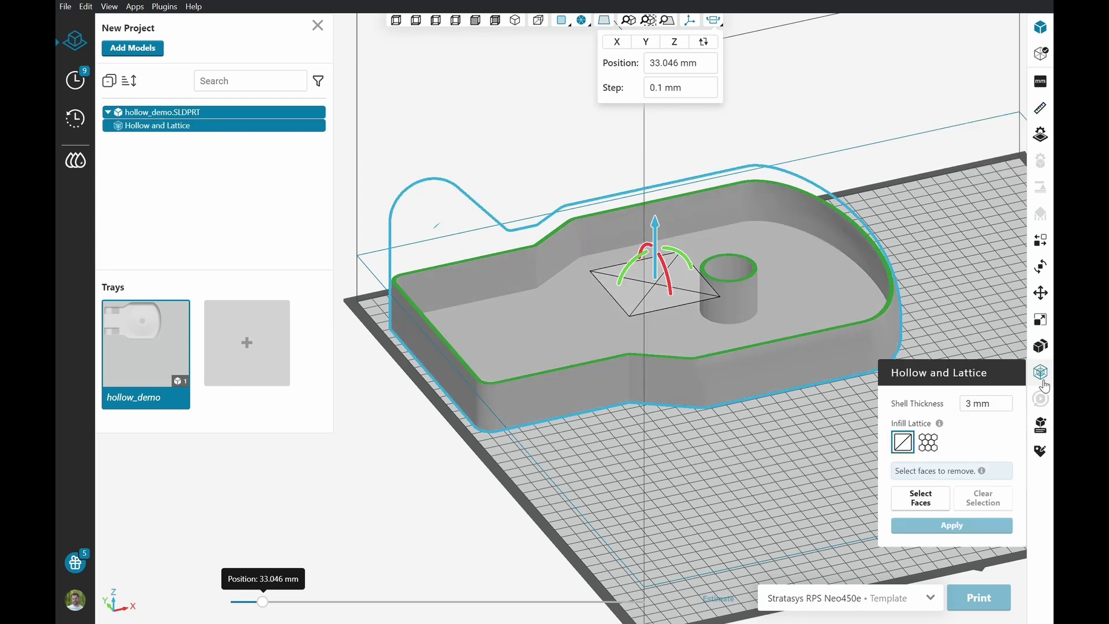
click(1009, 401)
click(1009, 400)
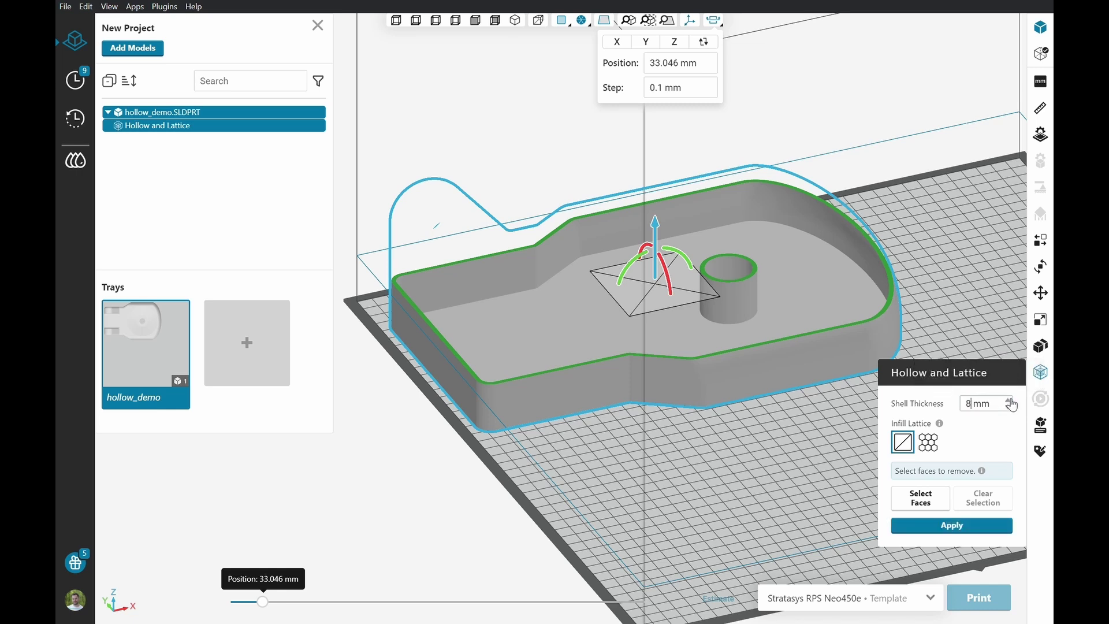
click(964, 527)
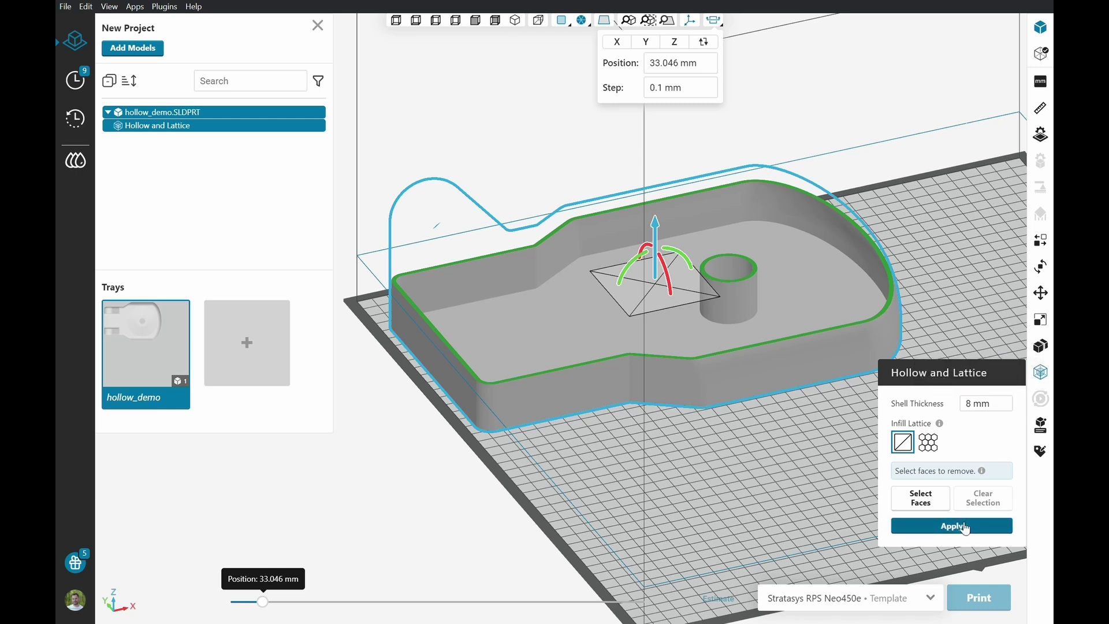
click(661, 45)
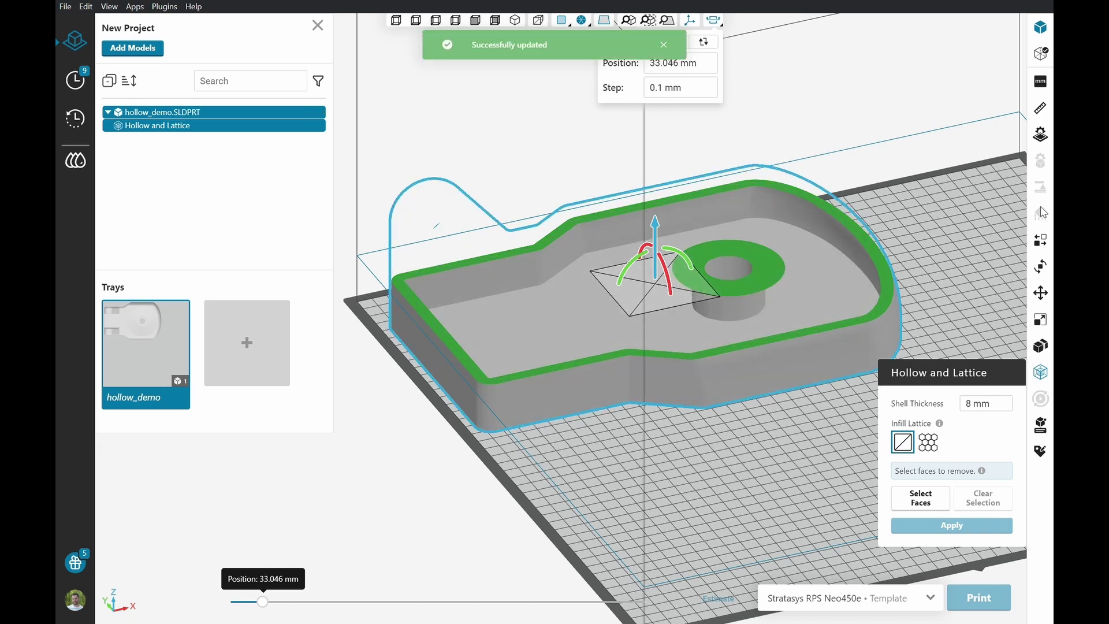
Step: Measure the wall at 8.000 mm, then close Measure and turn Section View off
click(1041, 107)
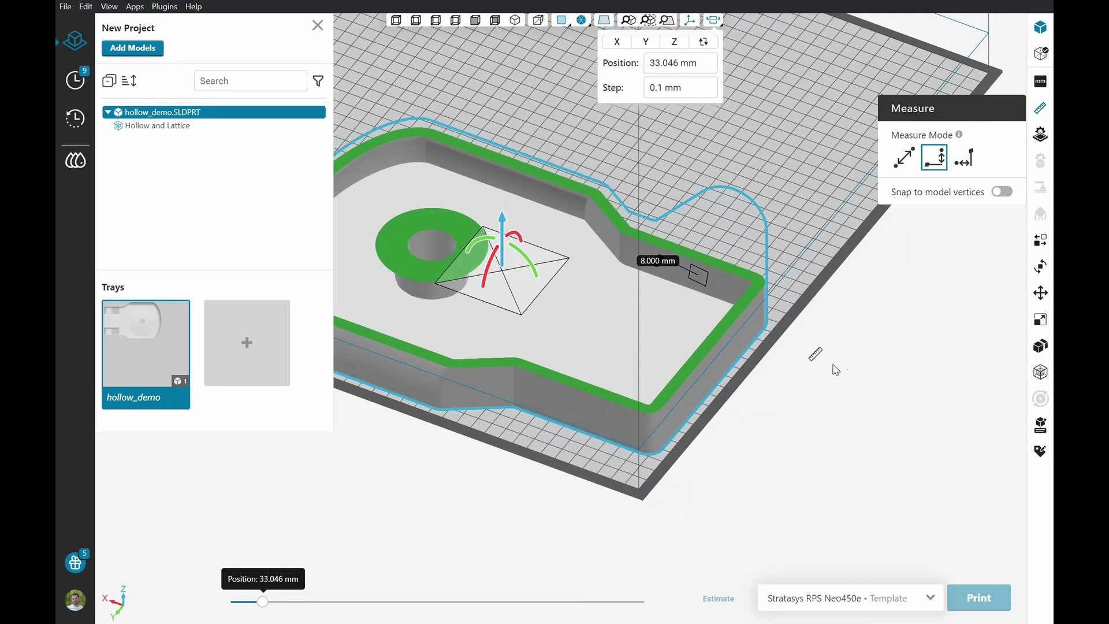
mouse_move(654, 272)
right_down()
mouse_move(490, 355)
mouse_move(508, 371)
right_up()
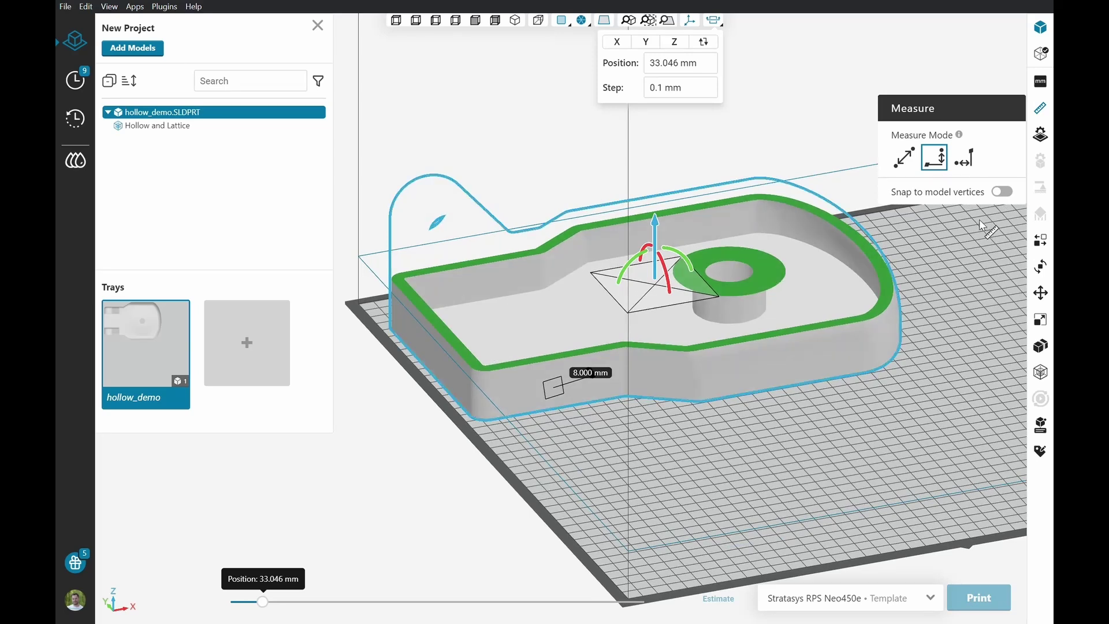
click(1040, 108)
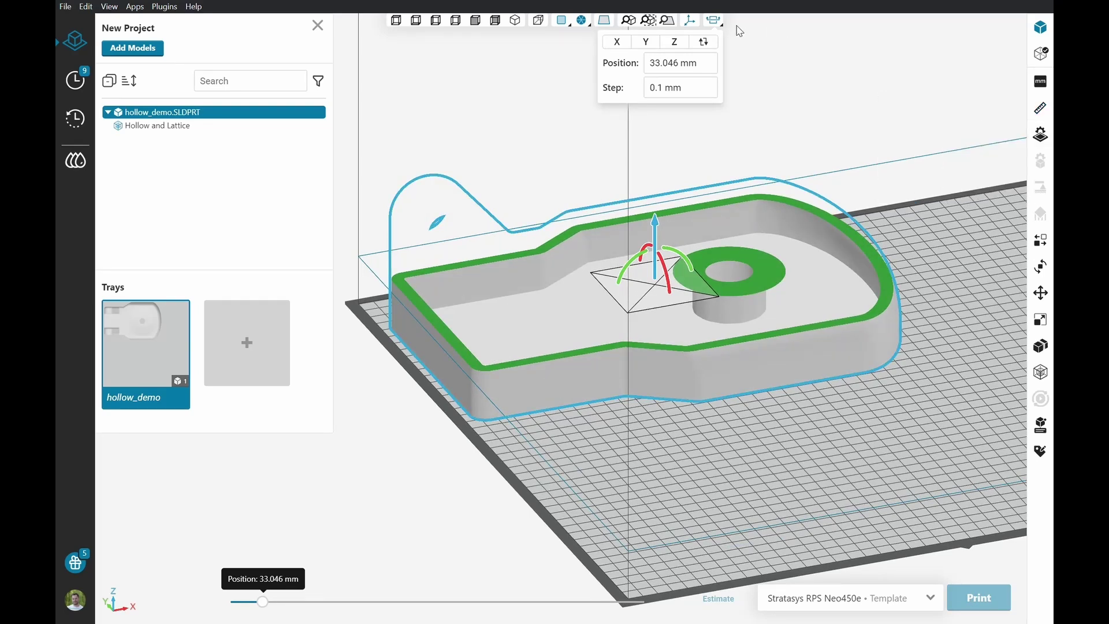
click(714, 20)
click(662, 107)
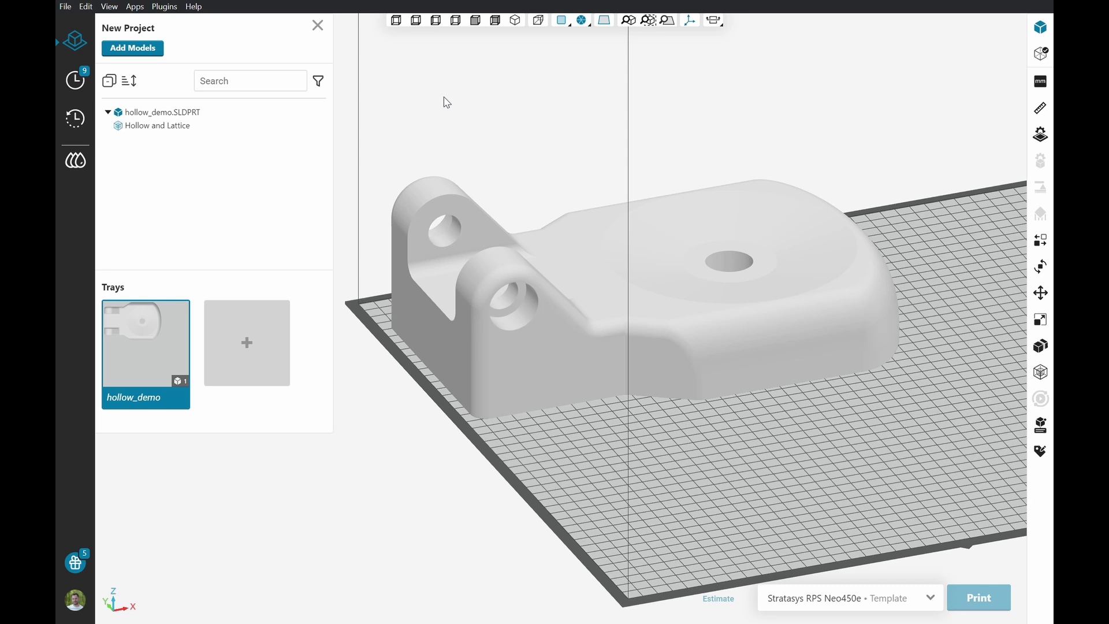
Step: Duplicate hollow_demo.SLDPRT with Ctrl+D to place a second copy on the tray
click(206, 116)
key(ctrl+d)
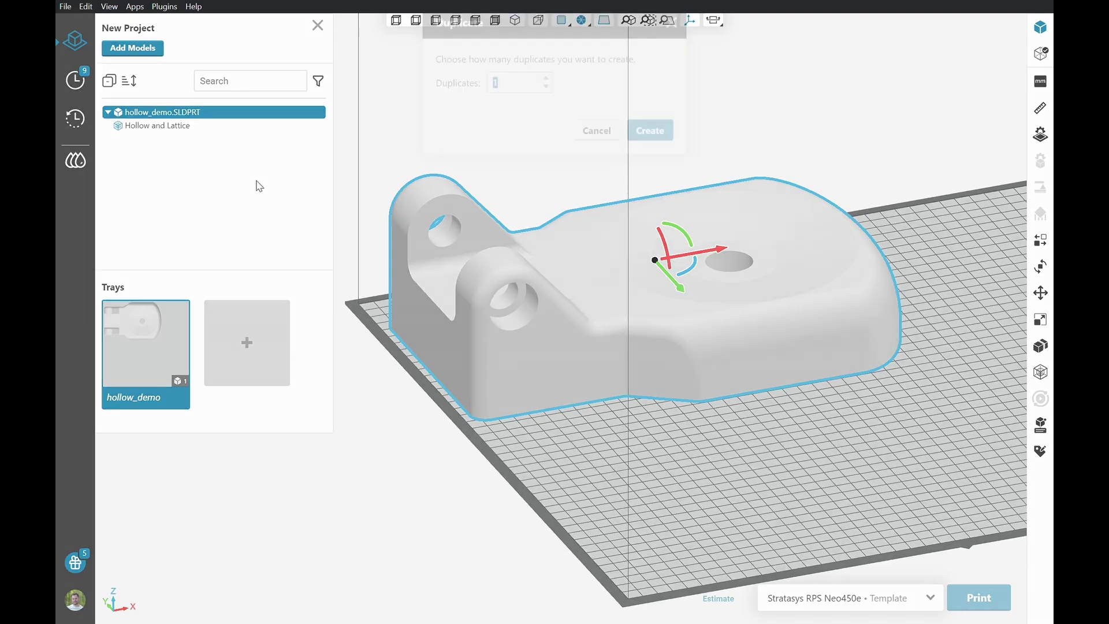
click(645, 165)
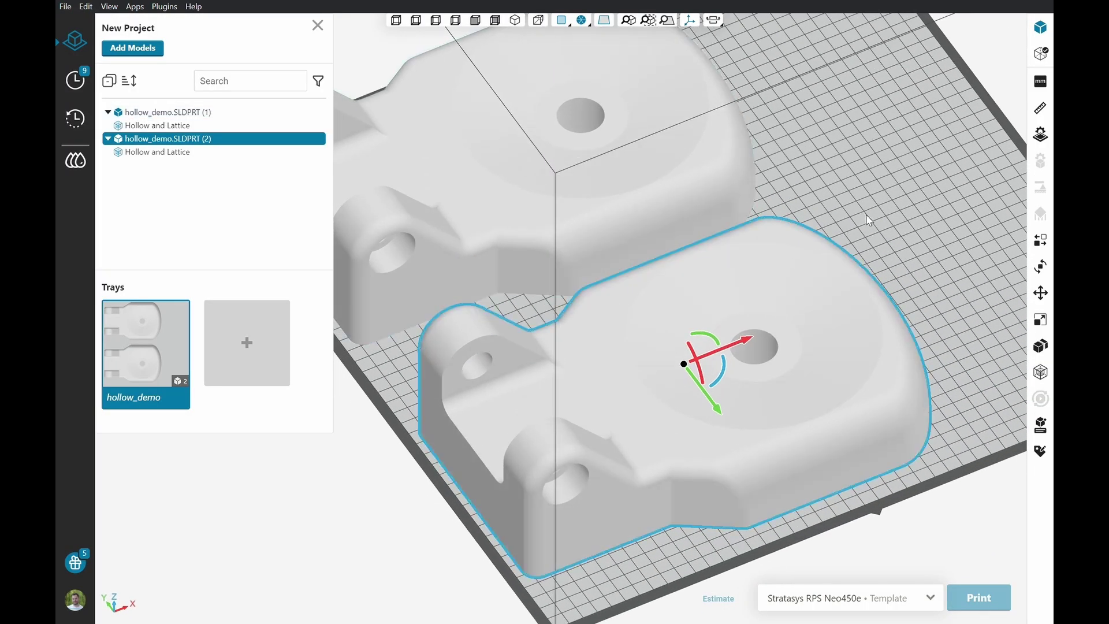
Step: Give the copy a 3 mm shell with hexagonal lattice, update, and section it
click(182, 153)
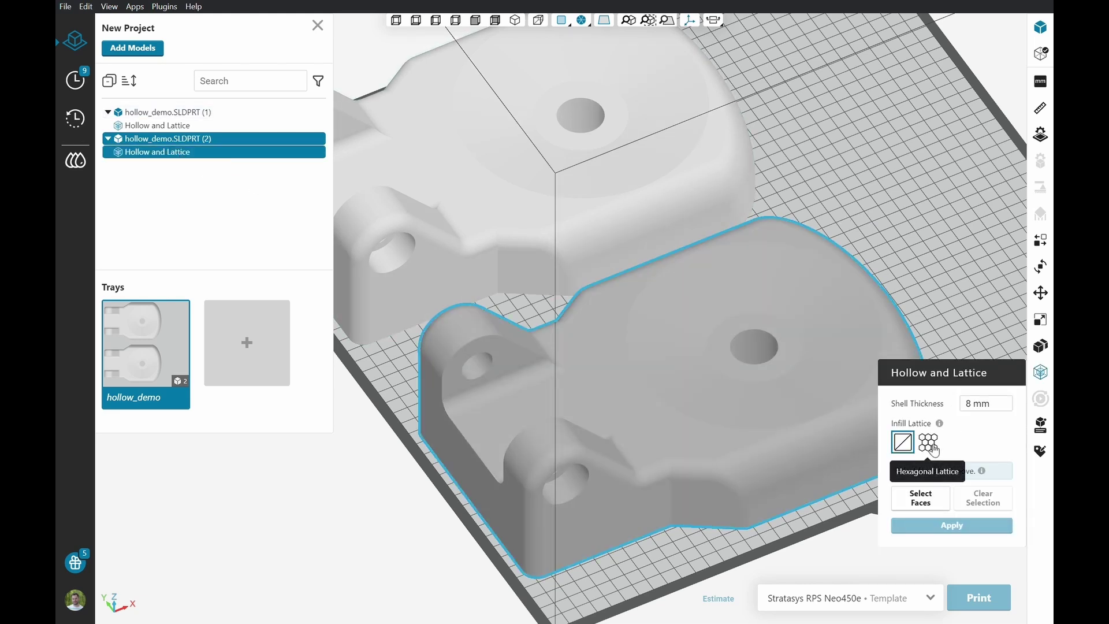
click(929, 443)
double_click(973, 346)
text(3)
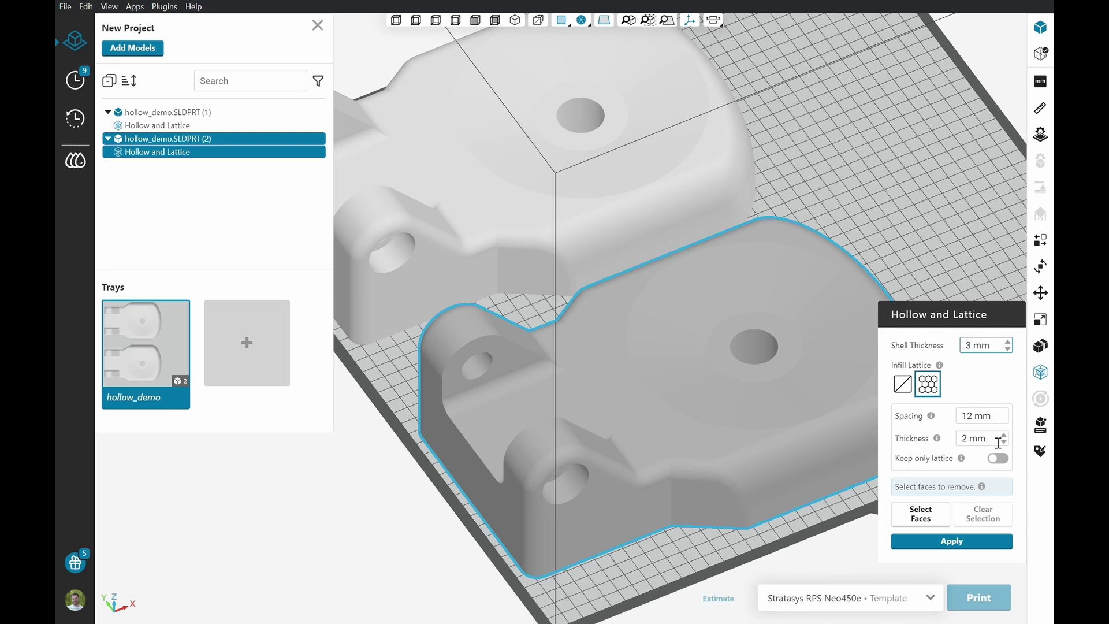
click(1000, 443)
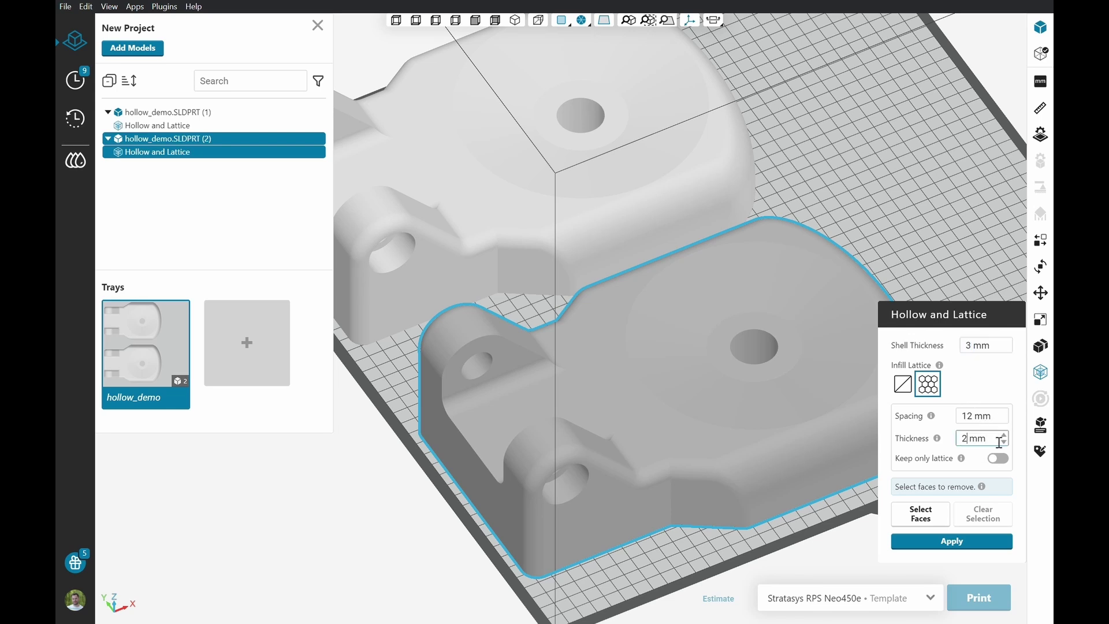
click(980, 543)
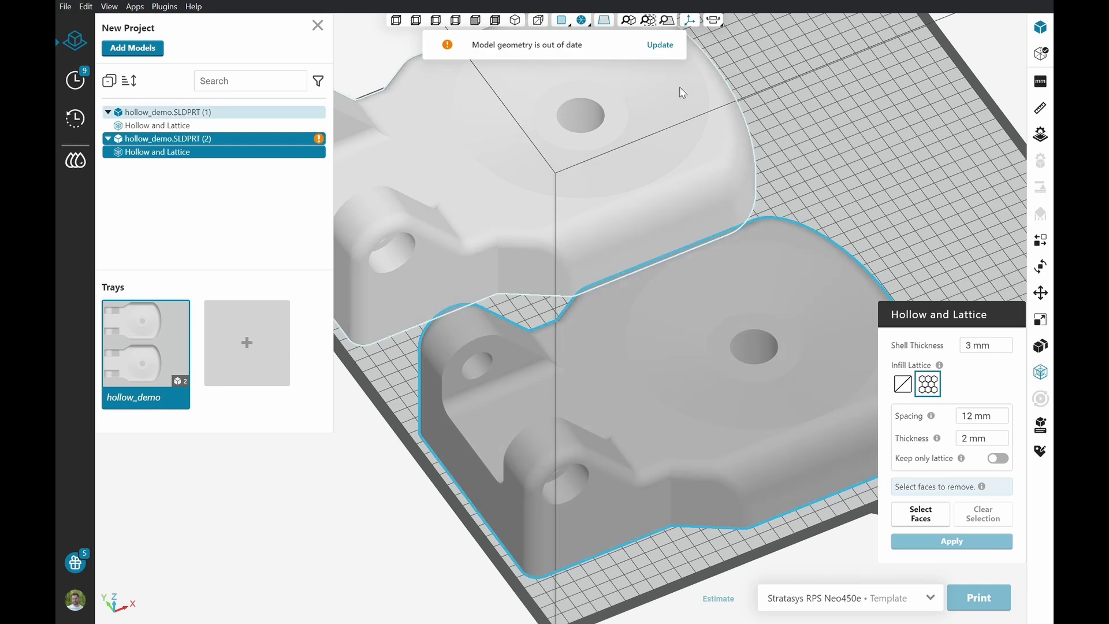
click(662, 46)
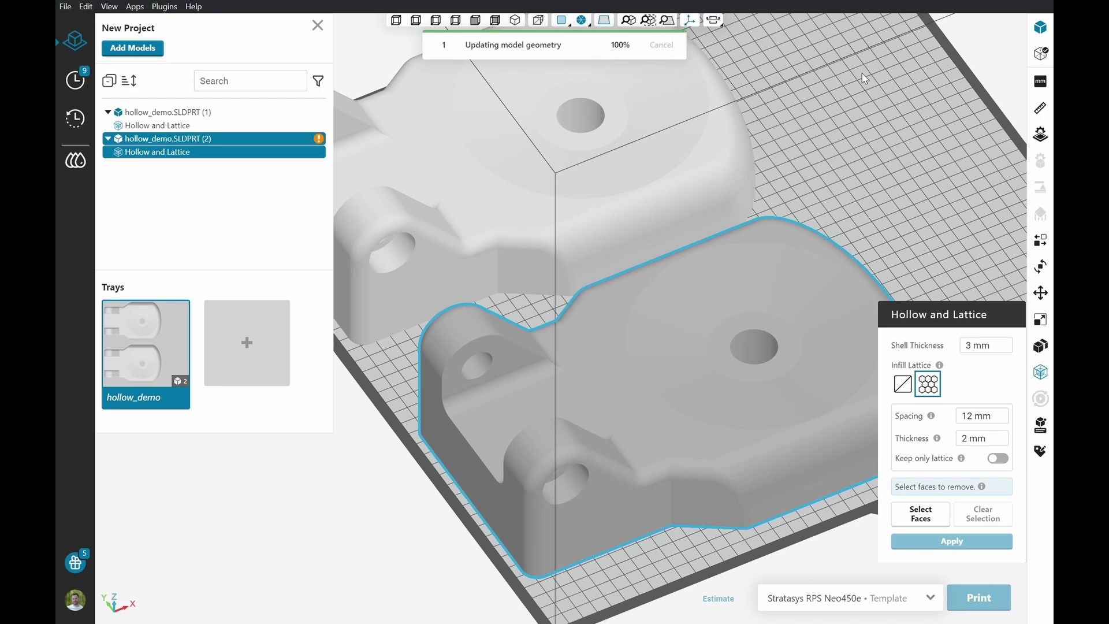
click(713, 20)
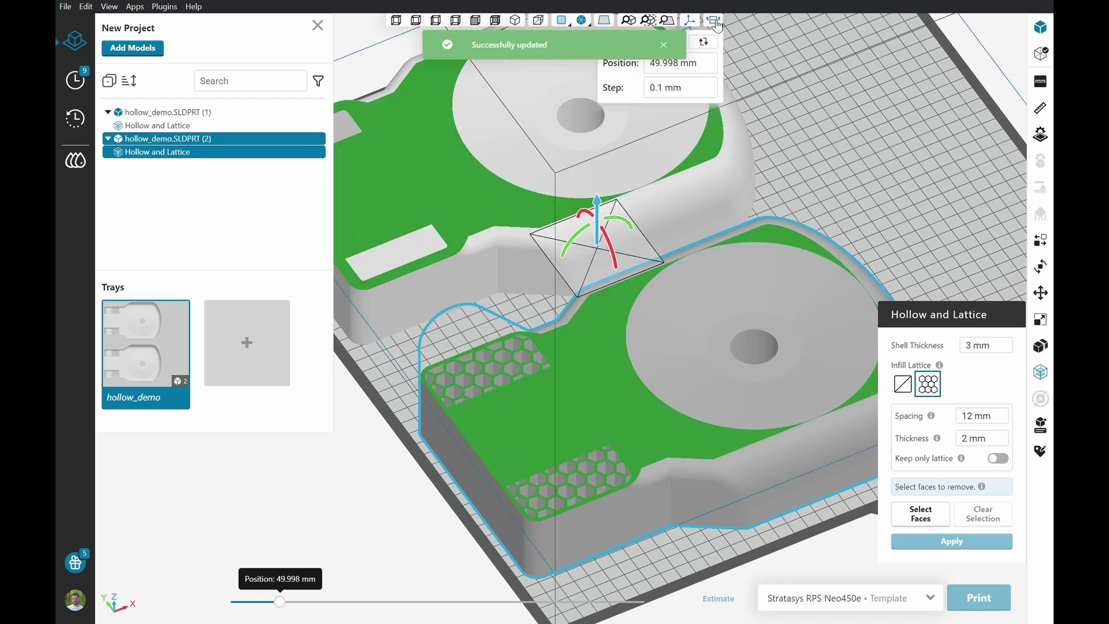
drag(611, 194, 611, 223)
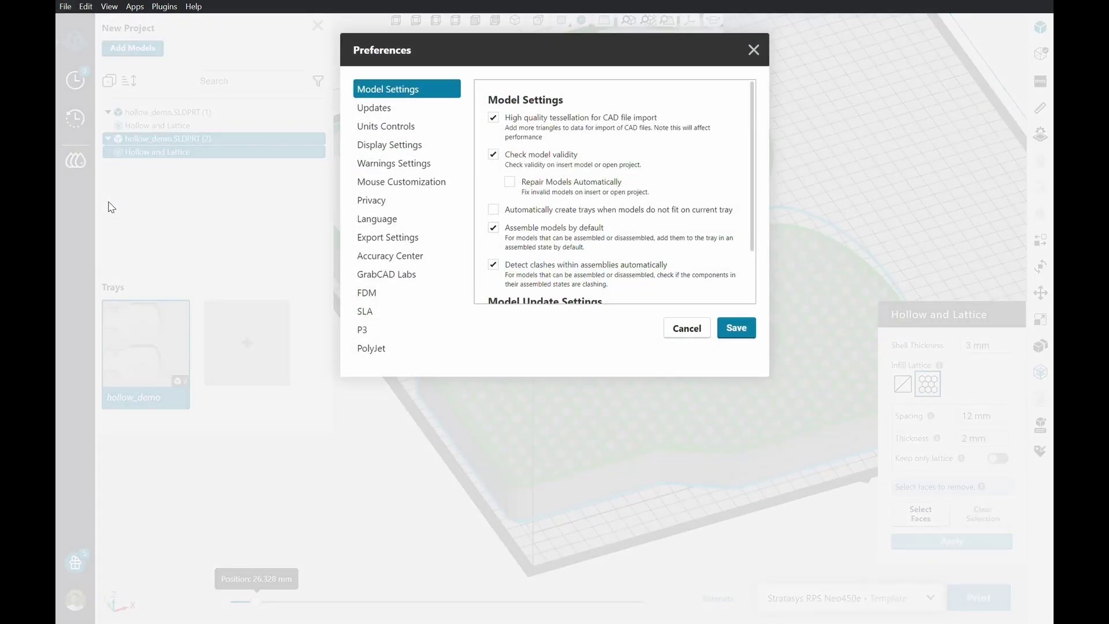
scroll(593, 240, down, 2)
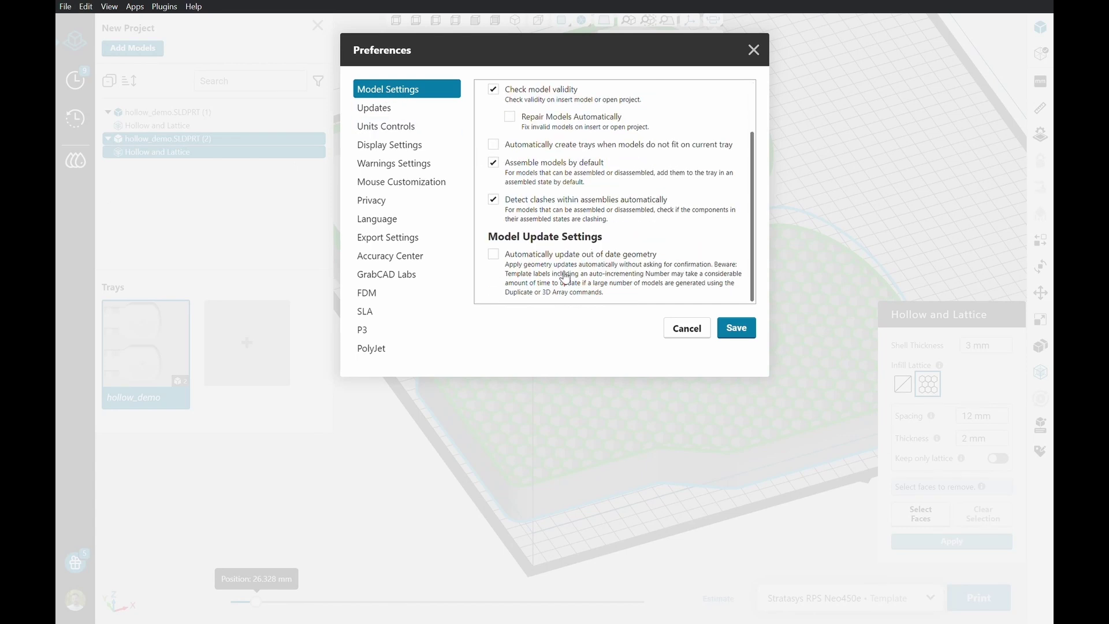
Step: Enable 'Automatically update out of date geometry' in Model Settings and save Preferences
click(494, 255)
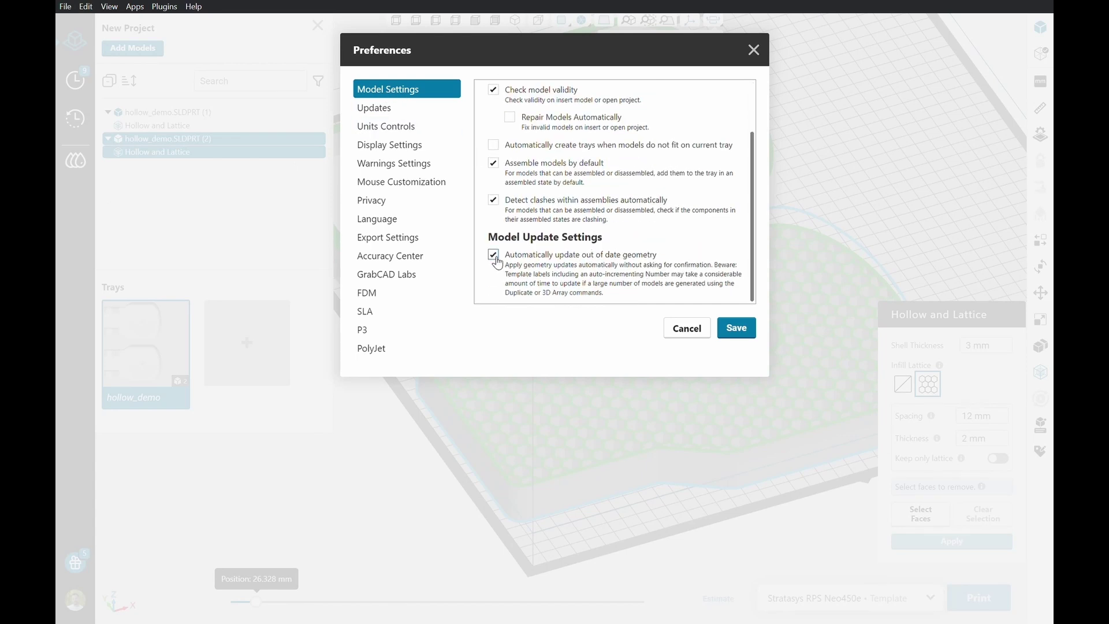
click(739, 330)
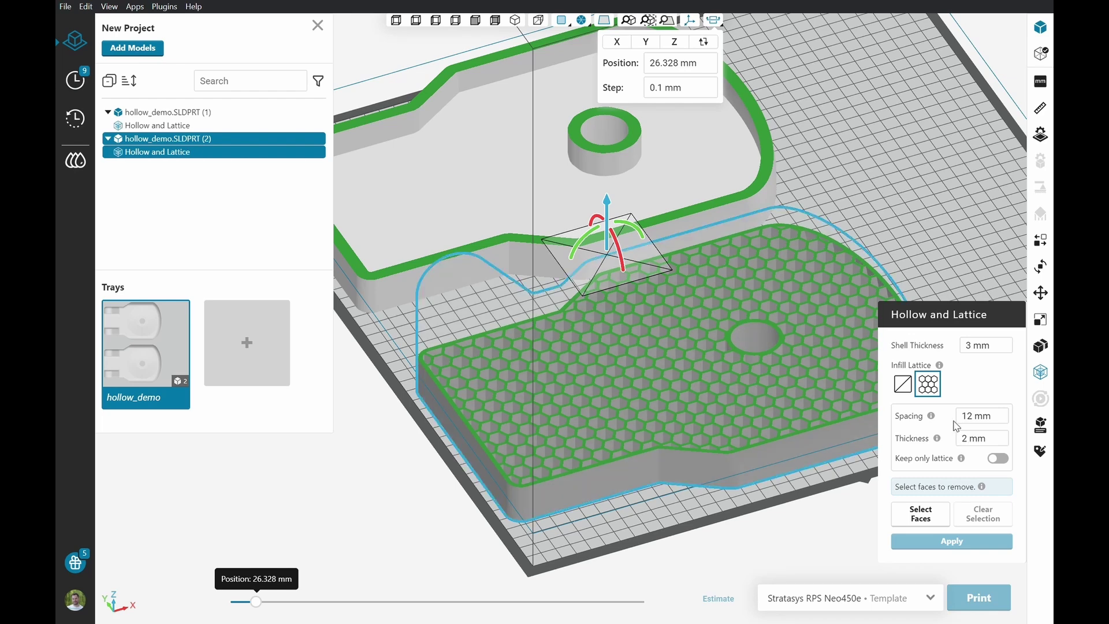
Step: Apply a 20 mm lattice spacing, then raise the section plane back up
drag(992, 417, 948, 423)
text(20)
click(955, 543)
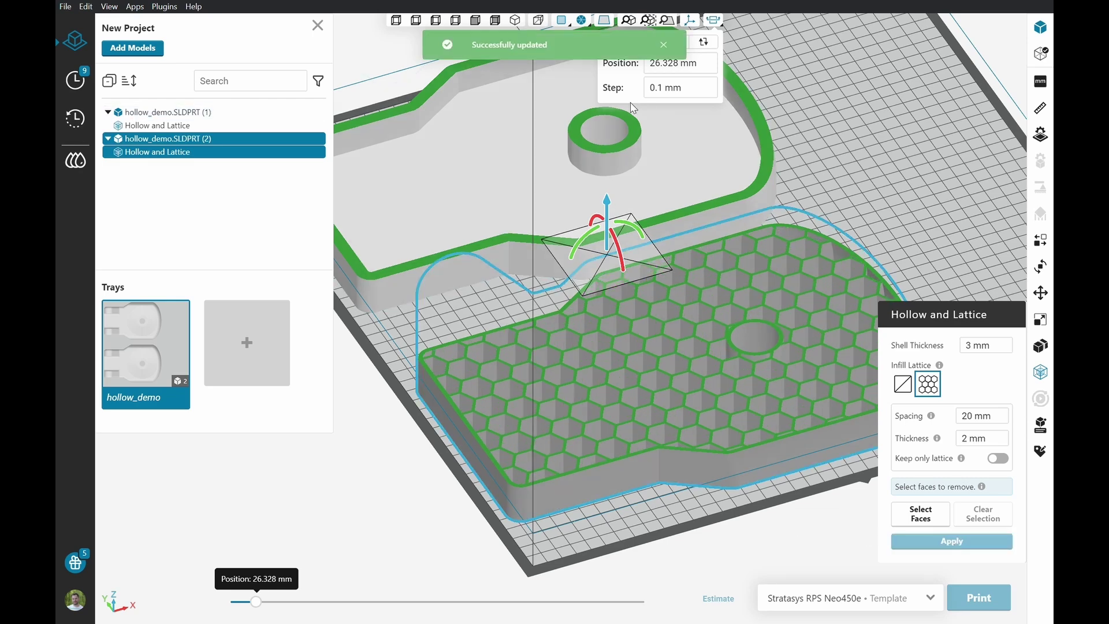
drag(612, 205, 611, 121)
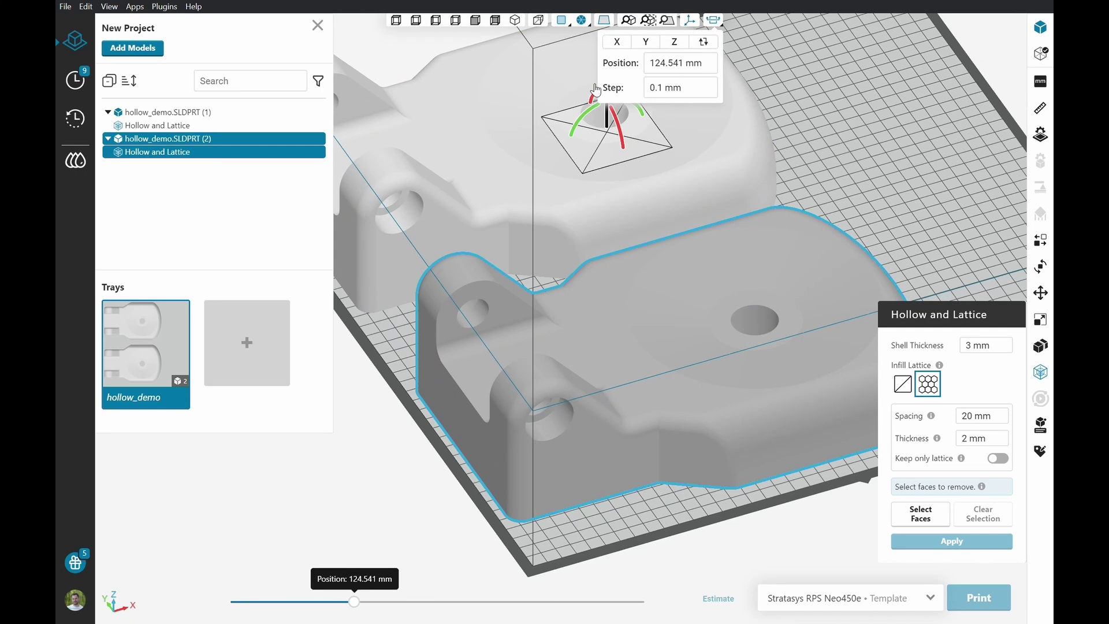
scroll(694, 332, down, 5)
Step: Remove the bottom face of the 8 mm shell part and apply
click(712, 511)
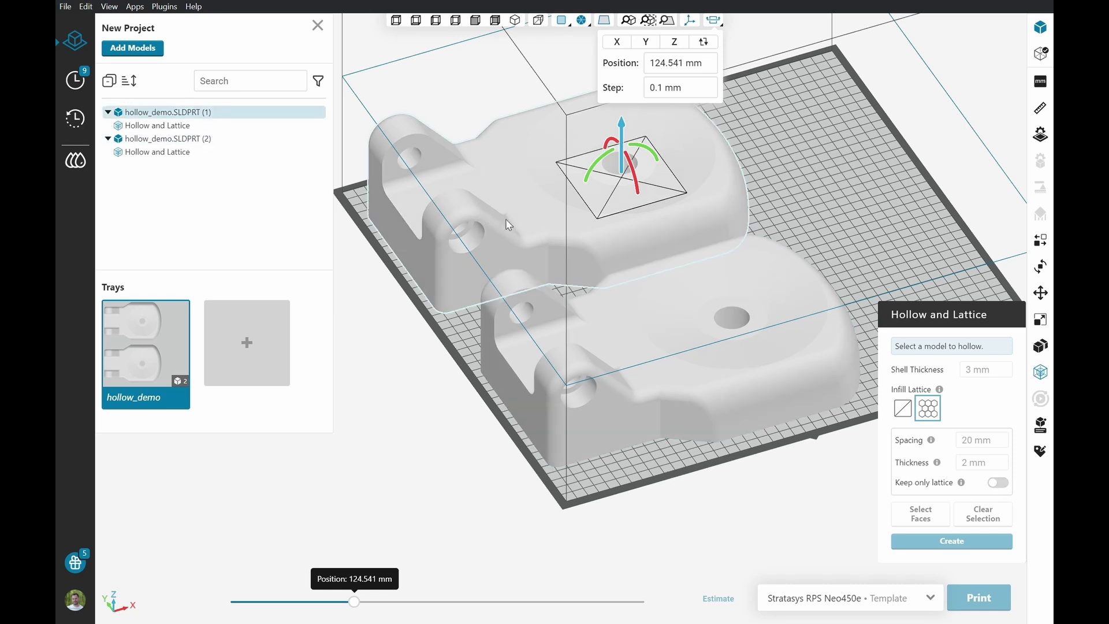
click(529, 220)
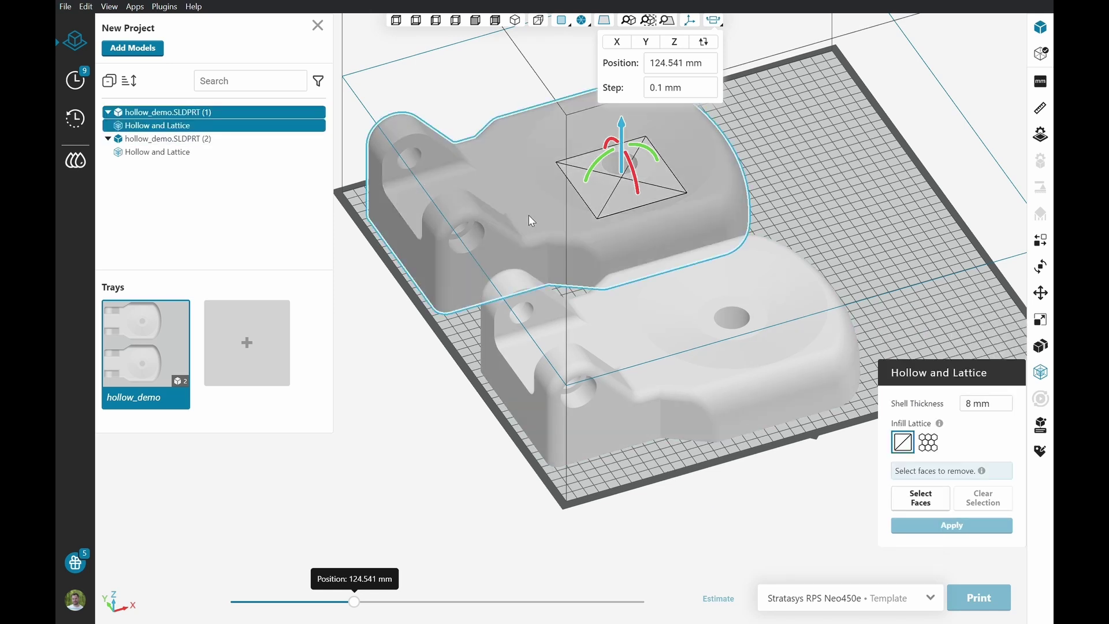
click(938, 502)
mouse_move(755, 554)
right_down()
mouse_move(755, 508)
mouse_move(726, 414)
right_up()
click(596, 411)
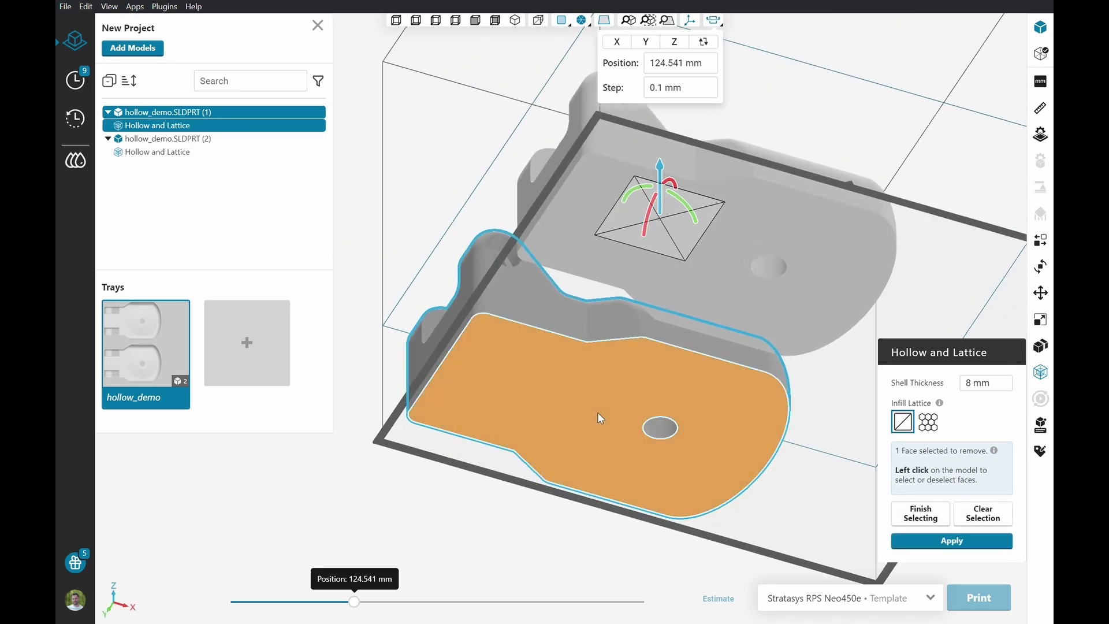
click(929, 541)
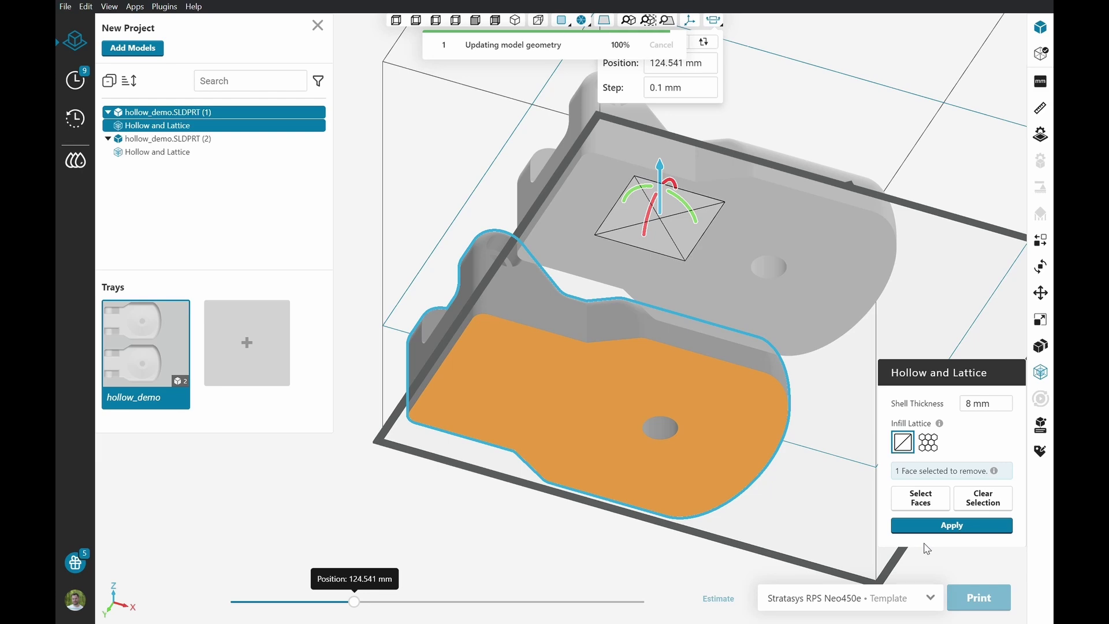
mouse_move(767, 476)
right_down()
mouse_move(747, 367)
mouse_move(786, 512)
mouse_move(770, 423)
right_up()
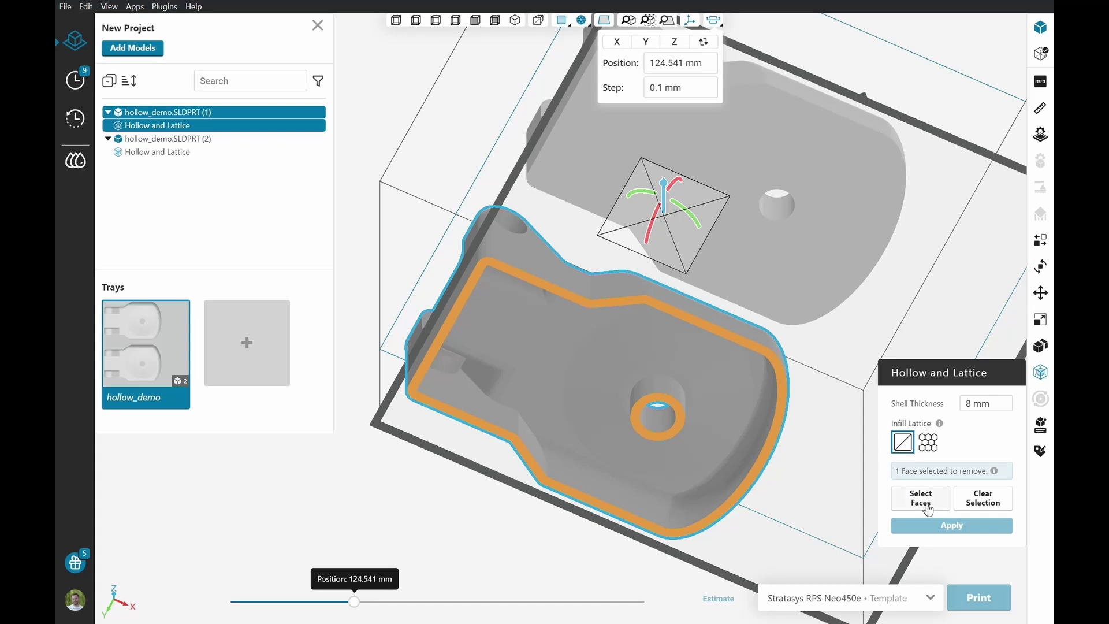
Step: Remove the lattice part's bottom face, apply it, and deselect the part
click(807, 235)
click(920, 515)
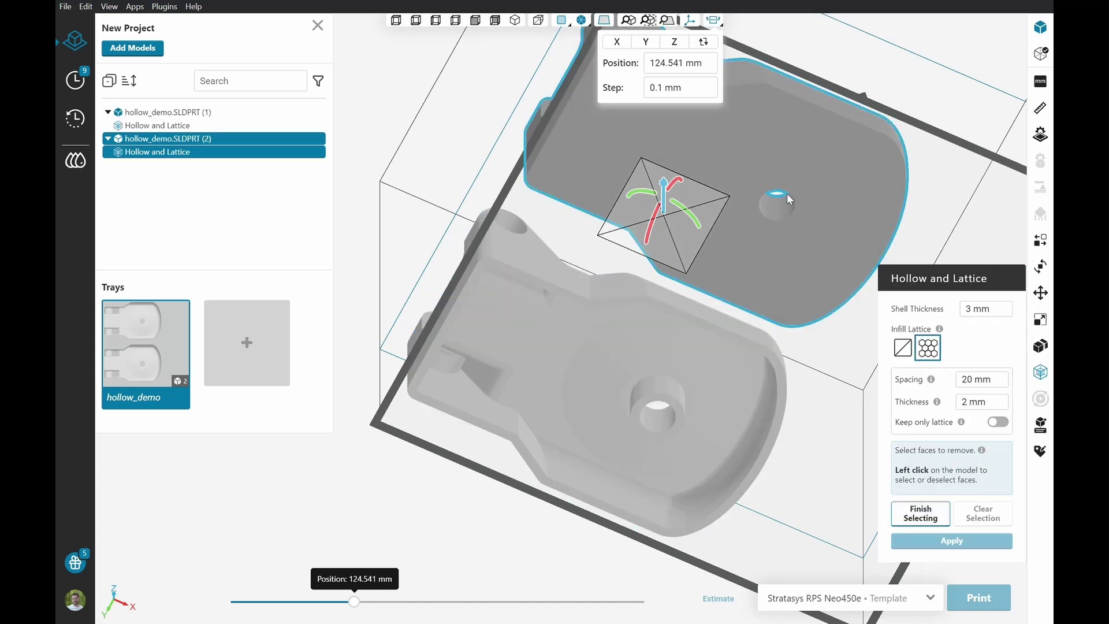
click(808, 172)
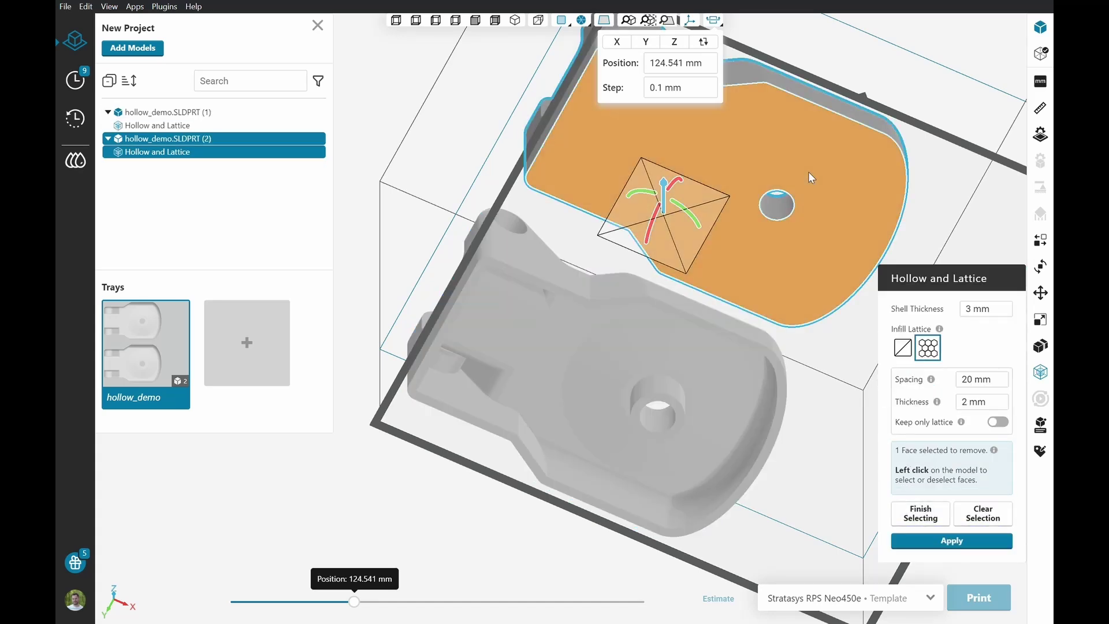
click(951, 542)
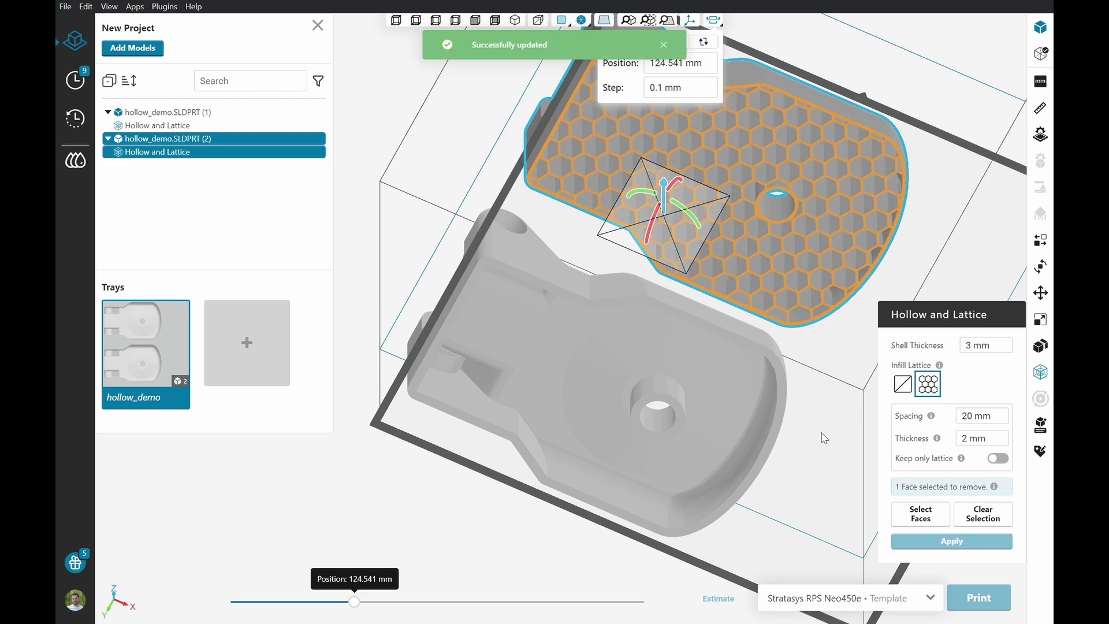
click(828, 346)
mouse_move(827, 347)
right_down()
mouse_move(720, 469)
mouse_move(580, 226)
right_up()
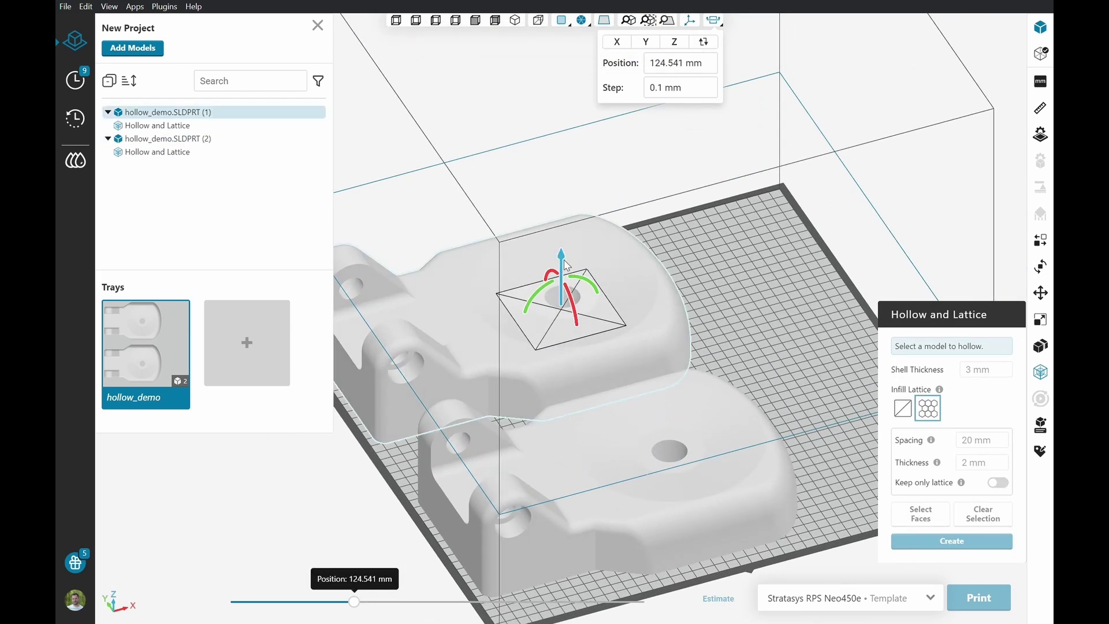